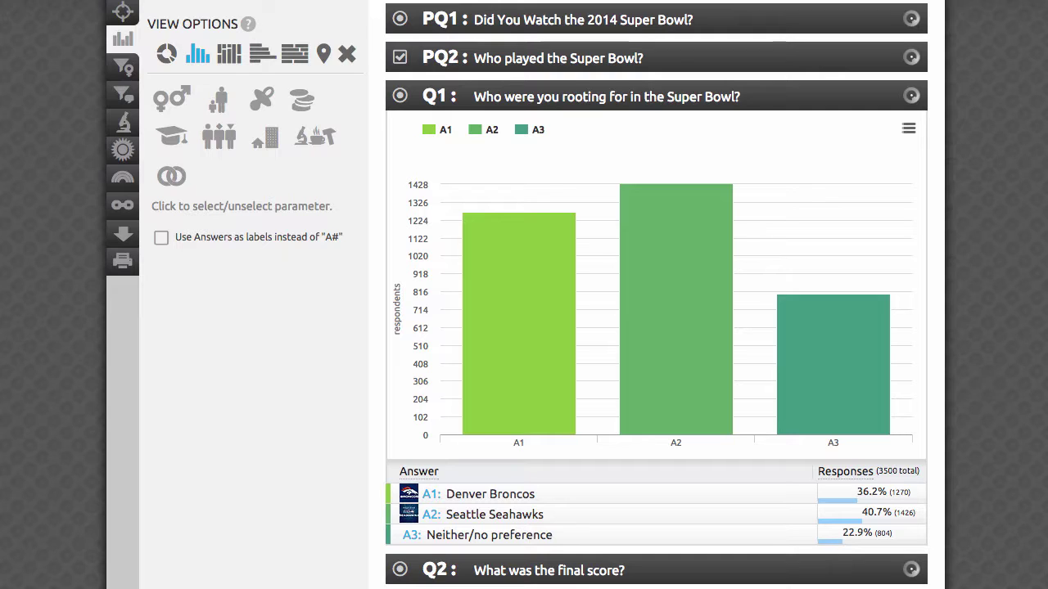
# Step: Break the Q1 results down by gender
pyautogui.moveTo(688, 287)
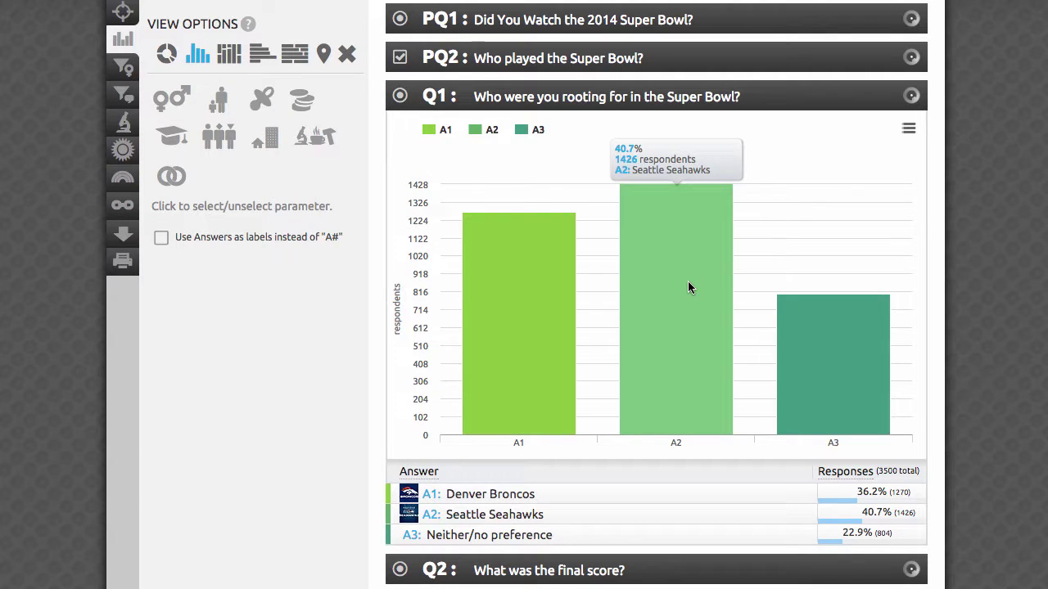
pyautogui.moveTo(554, 289)
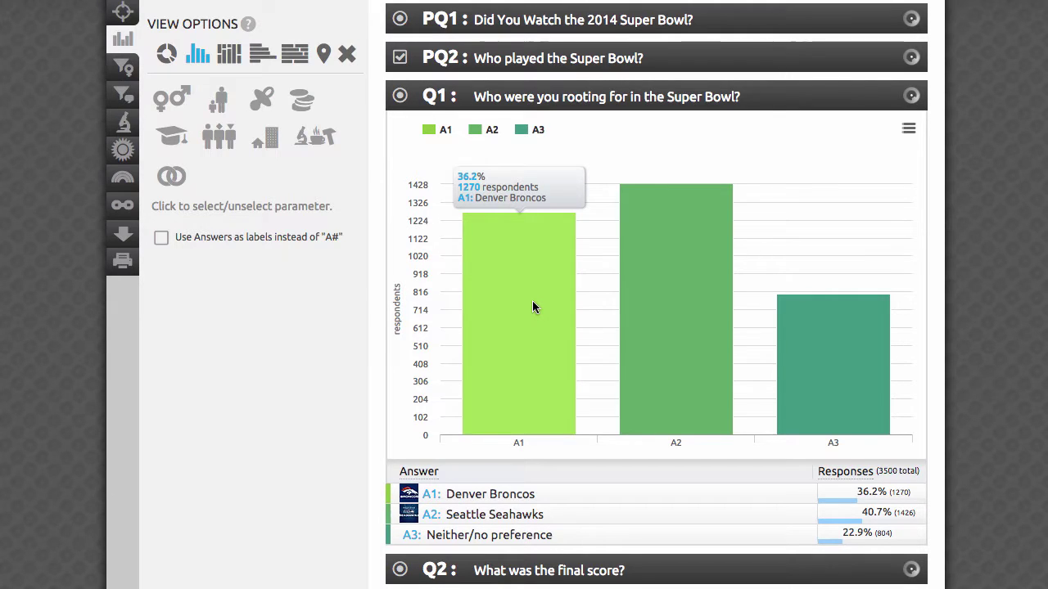
pyautogui.moveTo(853, 357)
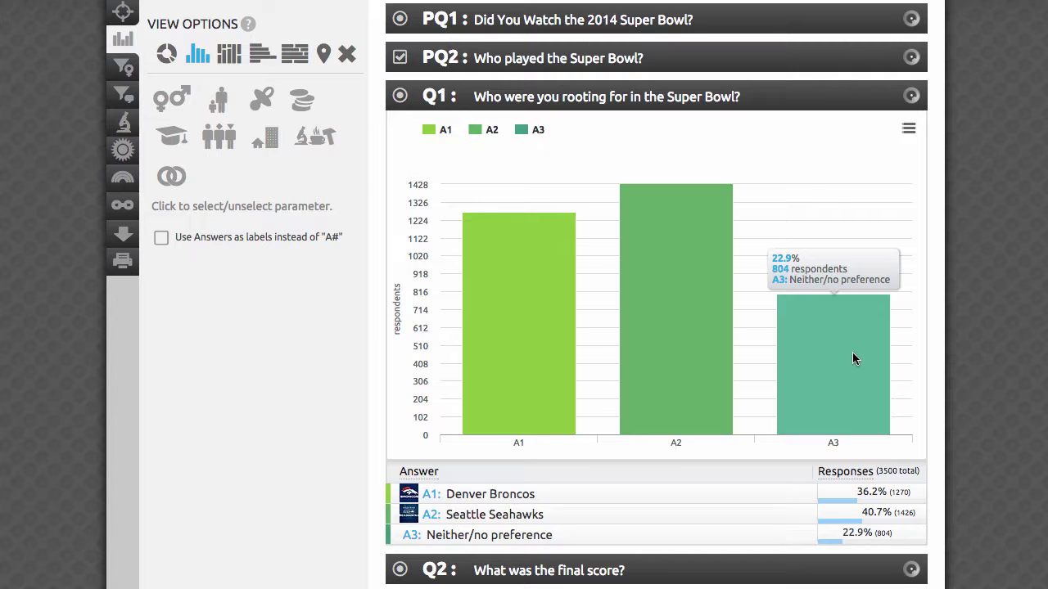
pyautogui.click(171, 111)
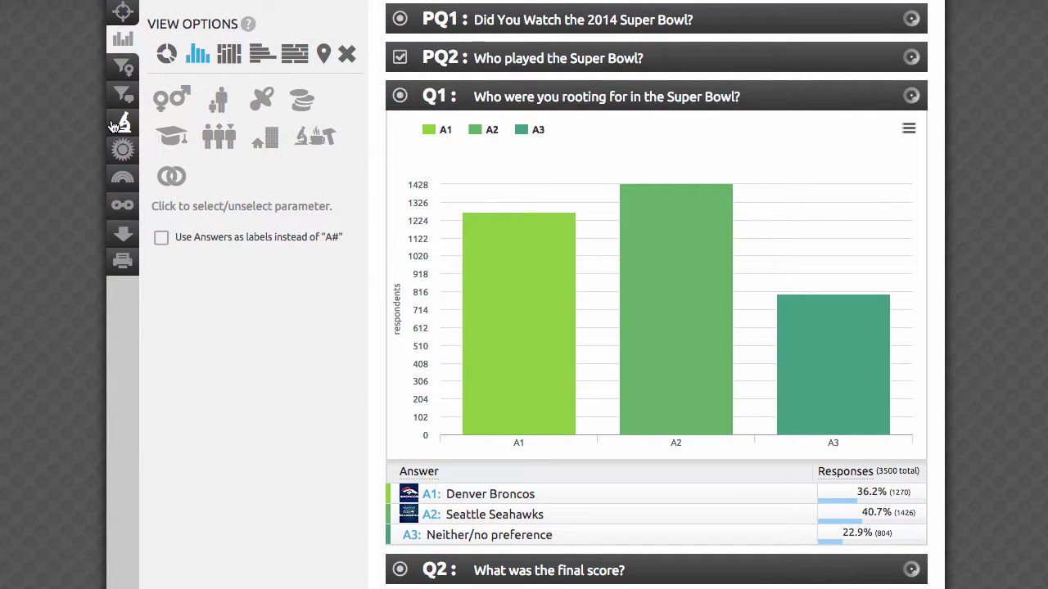
# Step: Choose Crosstab Report as the statistical analysis type
pyautogui.click(114, 126)
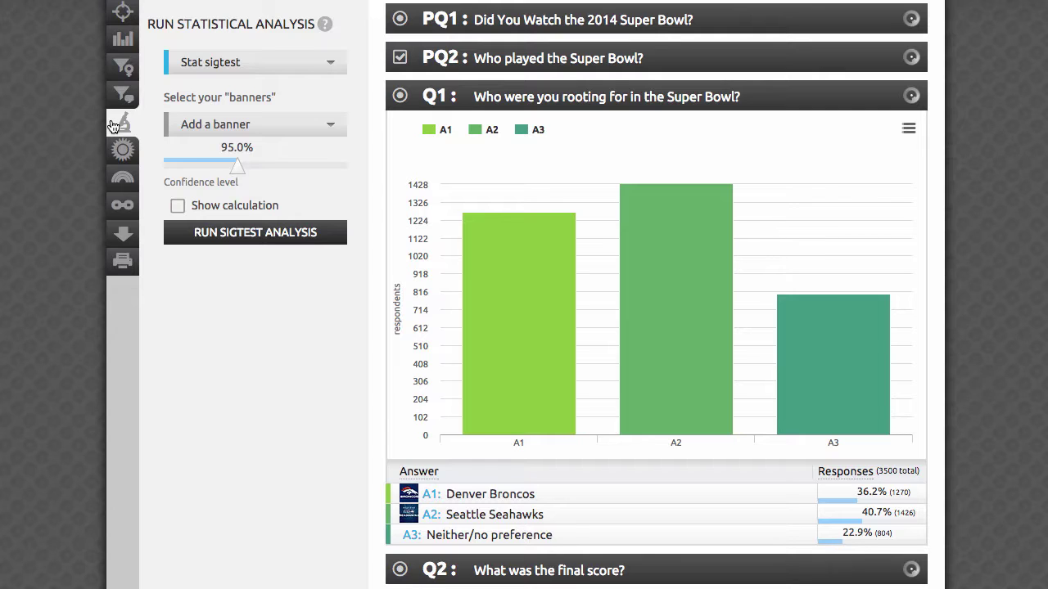
pyautogui.click(259, 67)
pyautogui.click(259, 118)
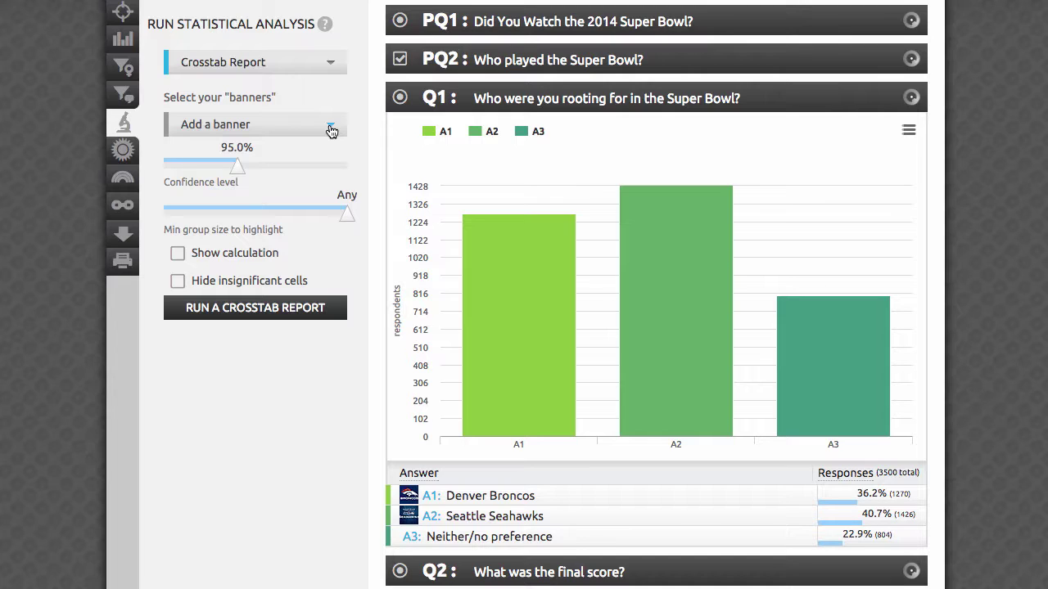
# Step: Browse the Add a banner list through the demographics and questions Q1–Q16
pyautogui.click(331, 130)
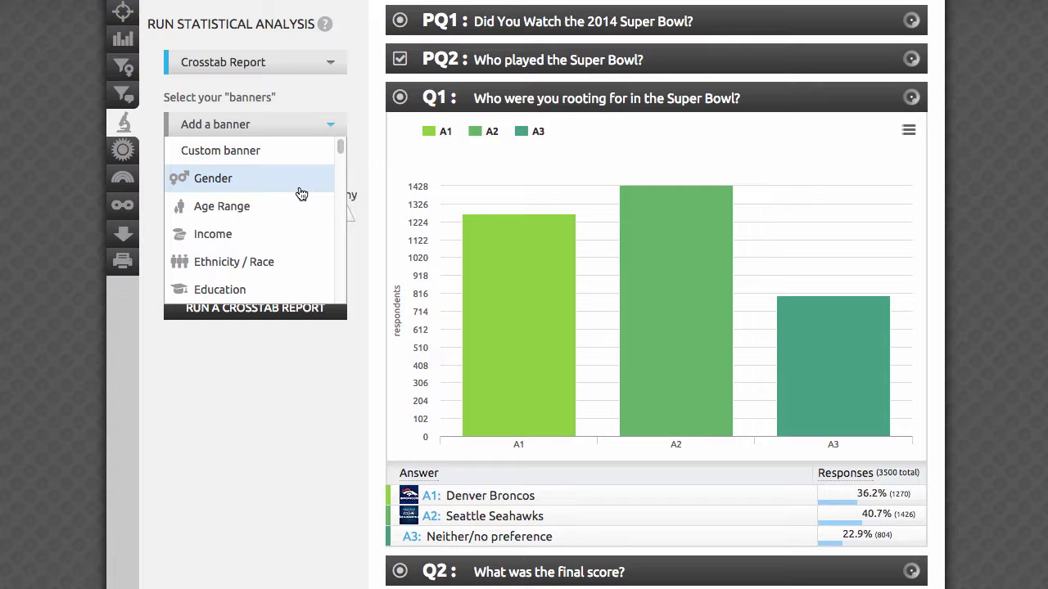
pyautogui.scroll(-3, 296, 265)
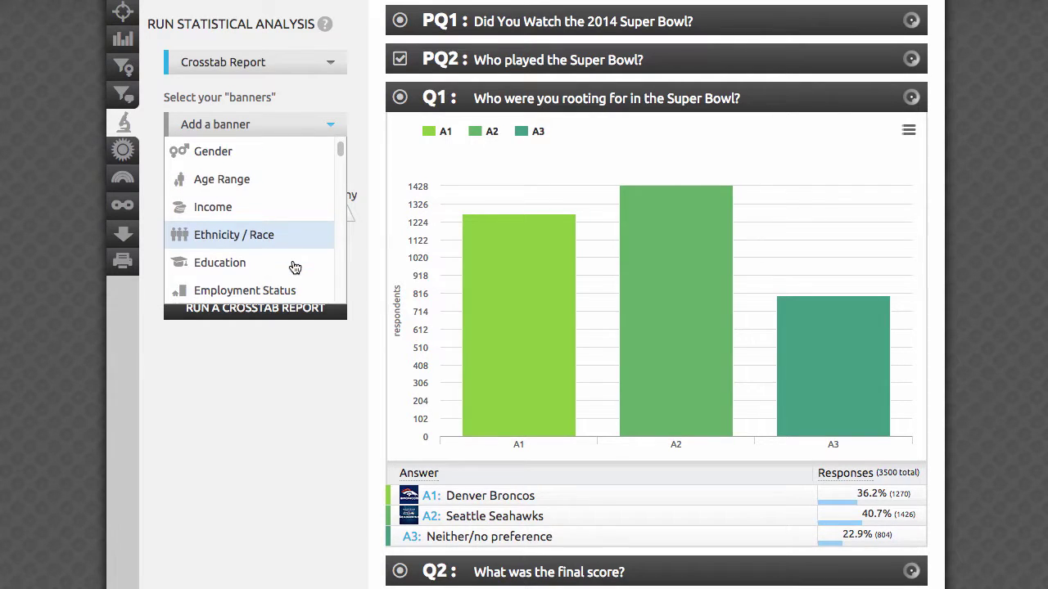
pyautogui.scroll(-5, 295, 268)
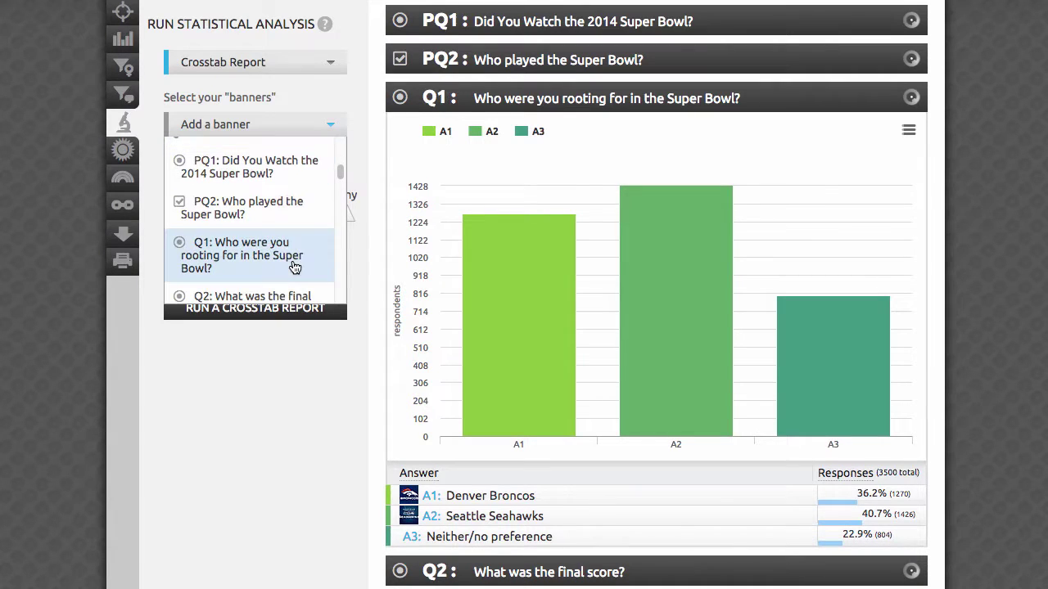
pyautogui.scroll(-4, 295, 267)
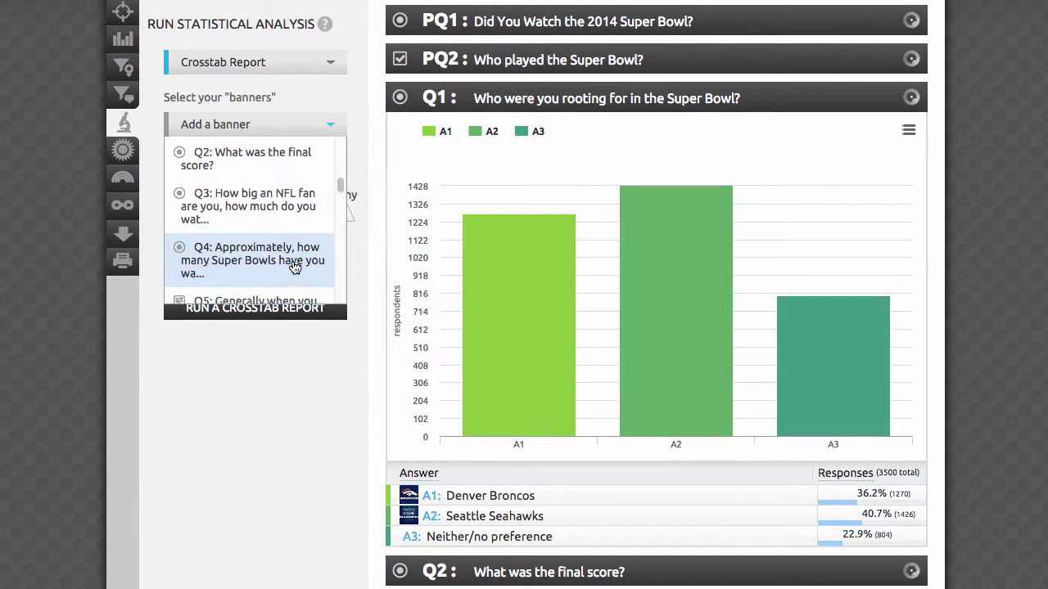
pyautogui.scroll(-4, 294, 267)
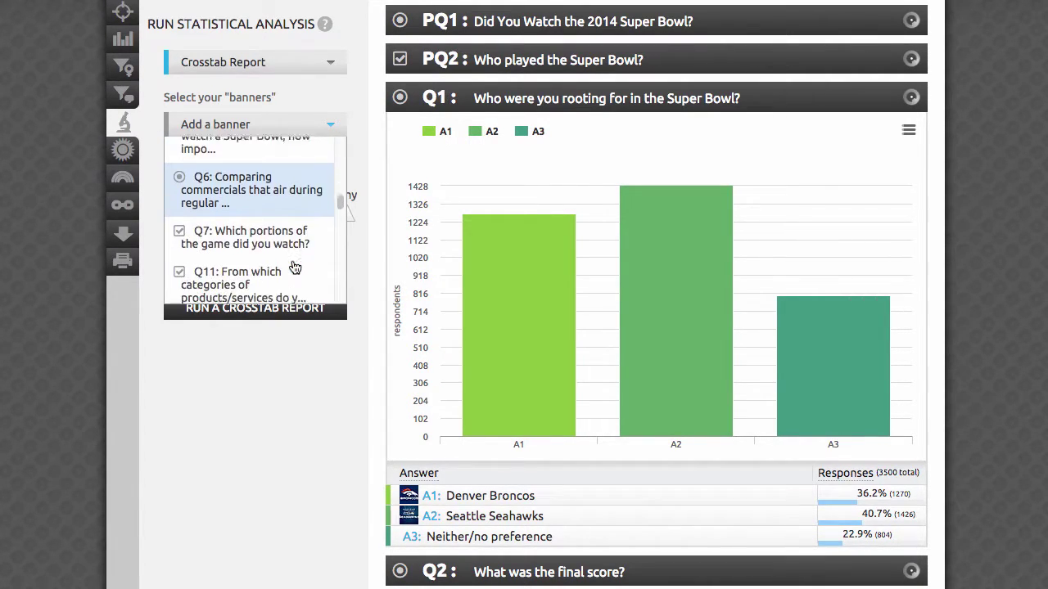
pyautogui.scroll(-2, 294, 267)
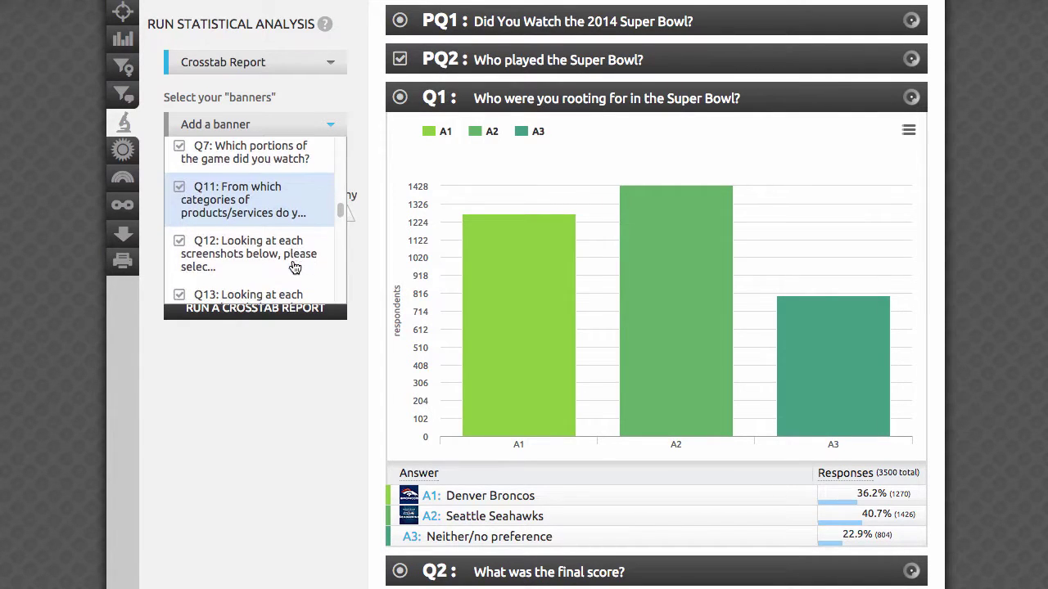
pyautogui.scroll(-3, 294, 268)
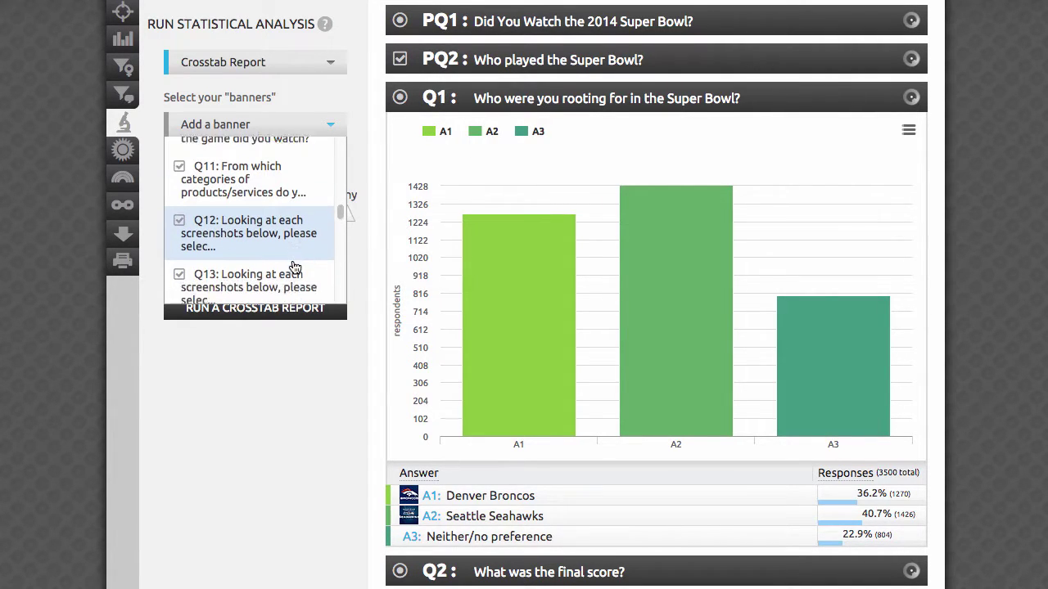
pyautogui.scroll(-2, 295, 268)
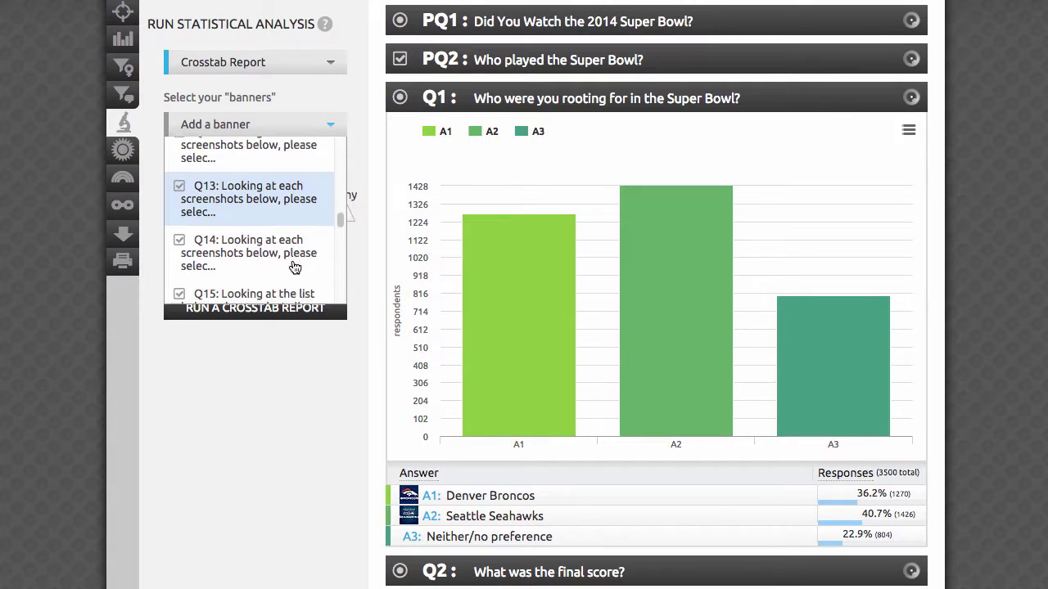
pyautogui.scroll(-2, 295, 267)
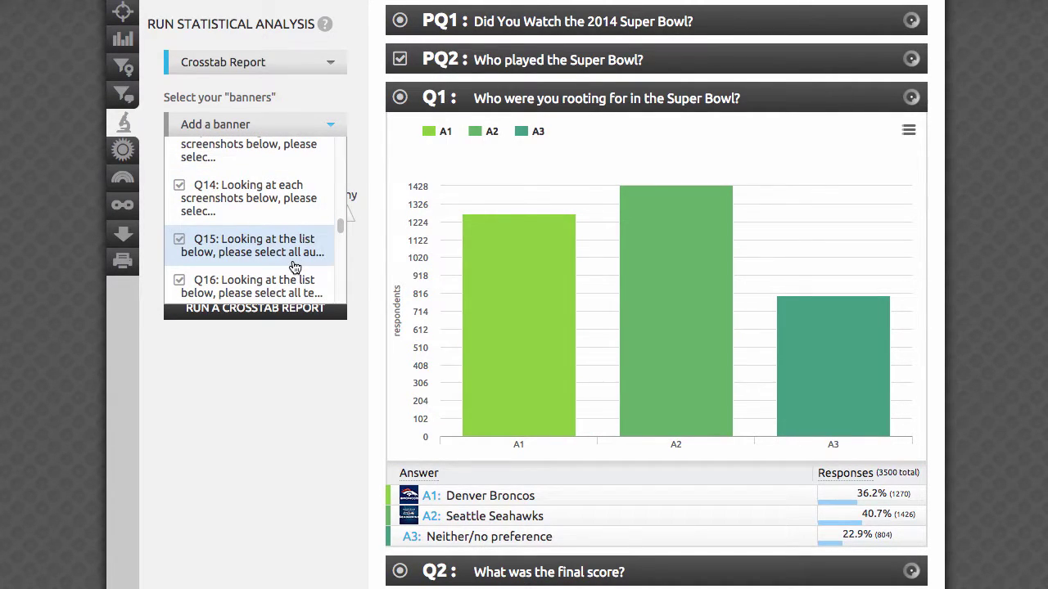
pyautogui.scroll(12, 295, 267)
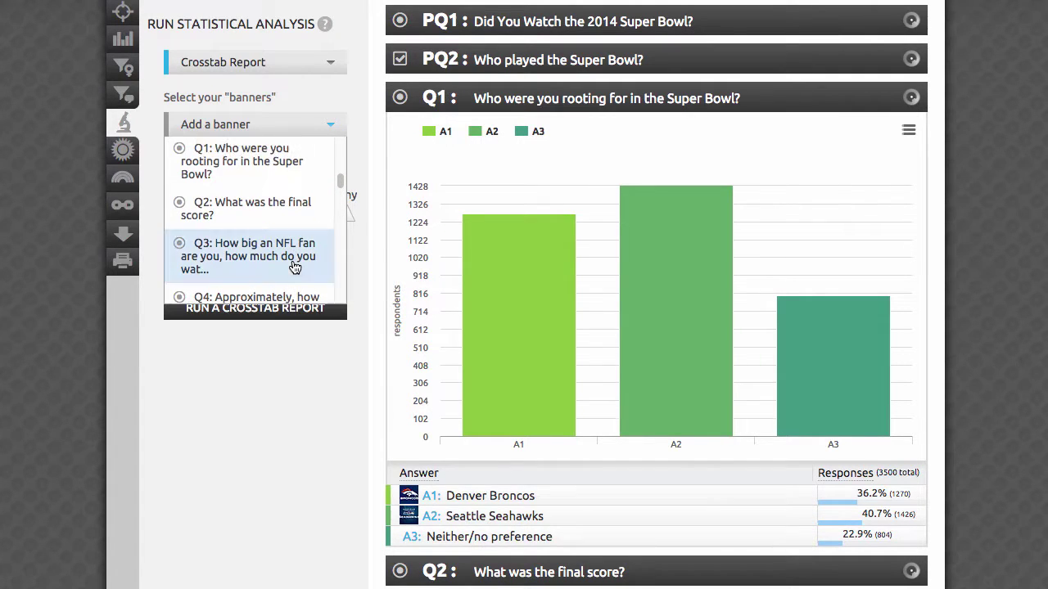
# Step: Add Q1 and Q5, the Super Bowl aspects importance question, as crosstab banners
pyautogui.click(245, 162)
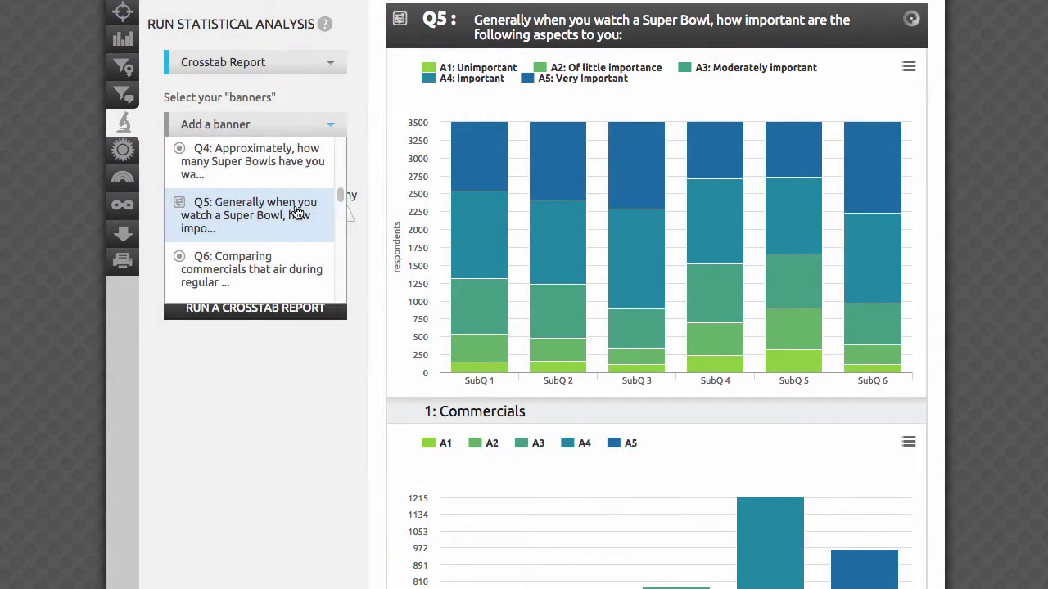
pyautogui.click(296, 213)
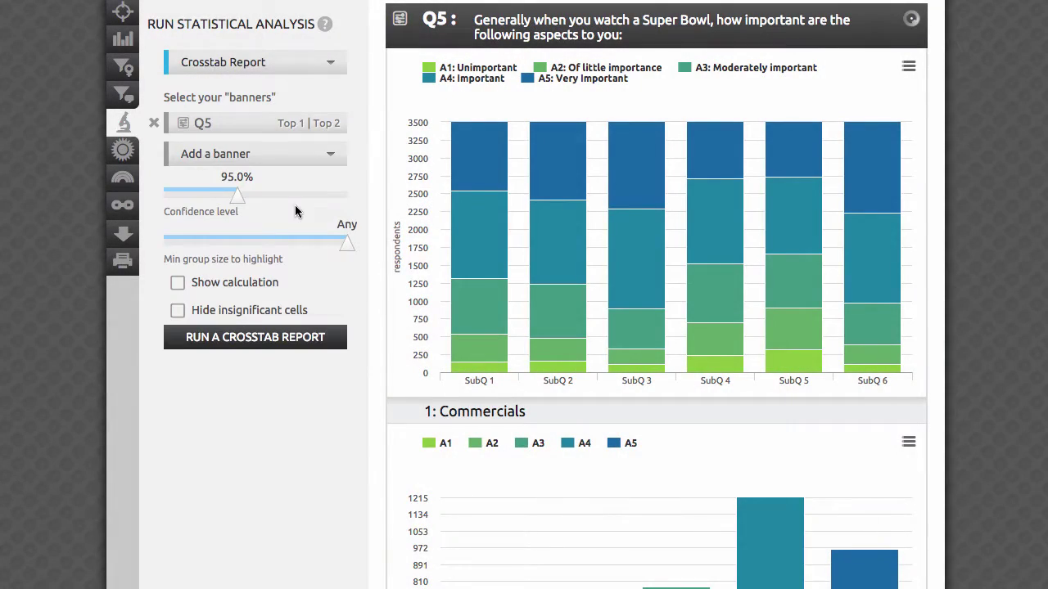
# Step: Switch the Q5 banner grouping from Top 1 to Top 2
pyautogui.click(292, 124)
pyautogui.click(326, 126)
# Step: Try 80% confidence and 7% minimum group size, then enable Hide insignificant cells
pyautogui.moveTo(236, 201); pyautogui.dragTo(276, 208)
pyautogui.moveTo(347, 246)
pyautogui.mouseDown()
pyautogui.moveTo(167, 251)
pyautogui.moveTo(330, 243)
pyautogui.mouseUp()
pyautogui.click(178, 315)
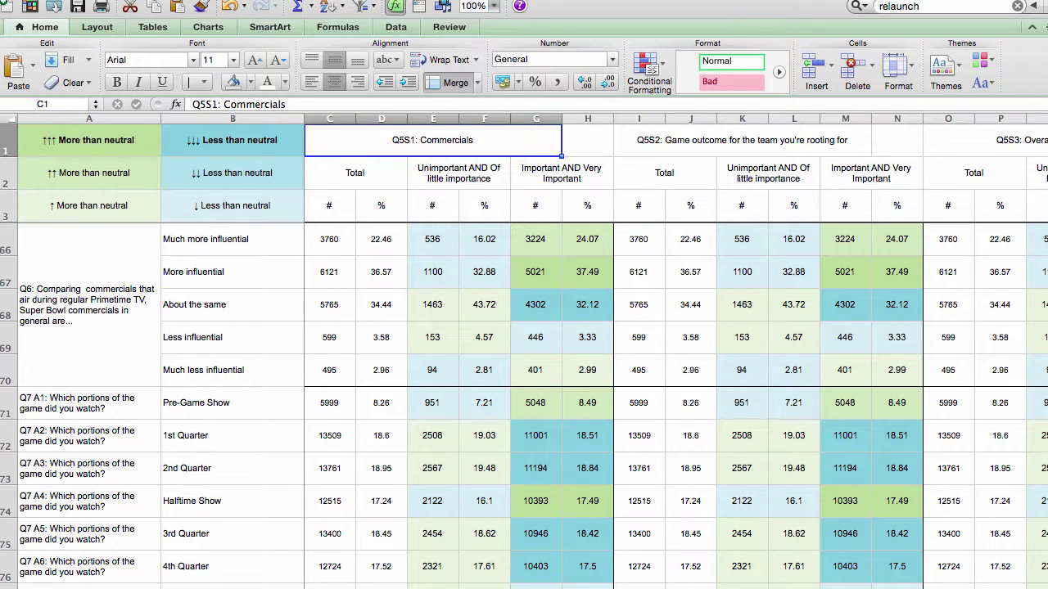
# Step: Scroll right across the Q5S1–Q5S4 banner columns of the crosstab sheet
pyautogui.hscroll(4, 676, 360)
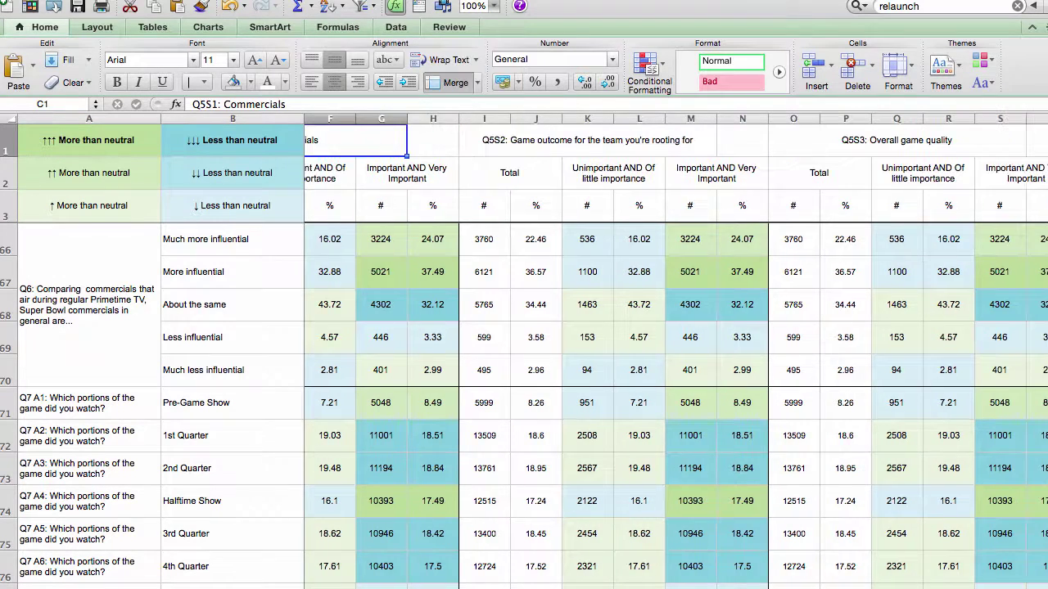
pyautogui.hscroll(5, 676, 406)
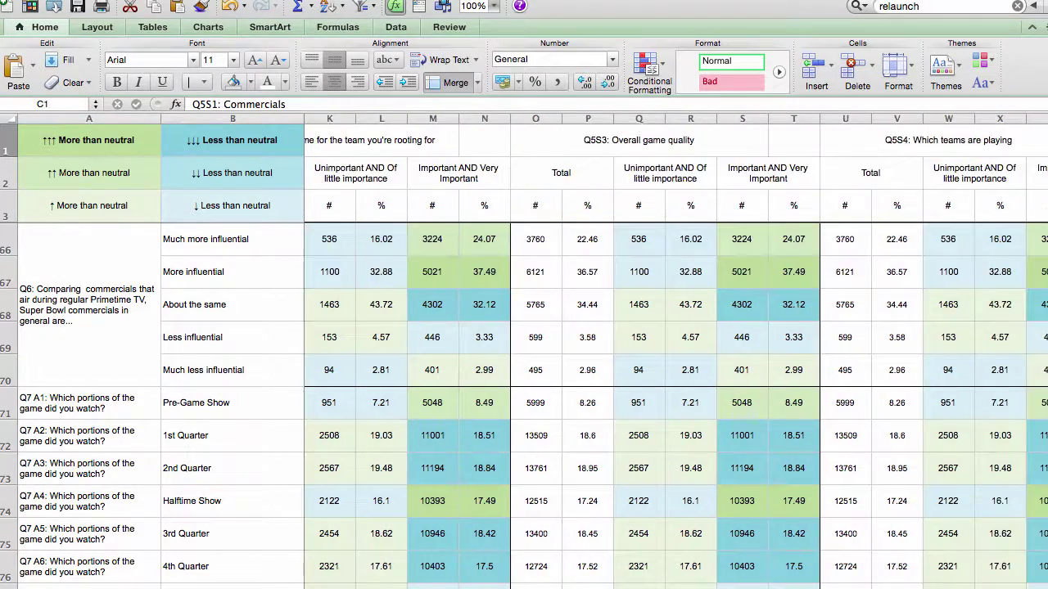
pyautogui.hscroll(1, 676, 406)
pyautogui.hscroll(1, 676, 406)
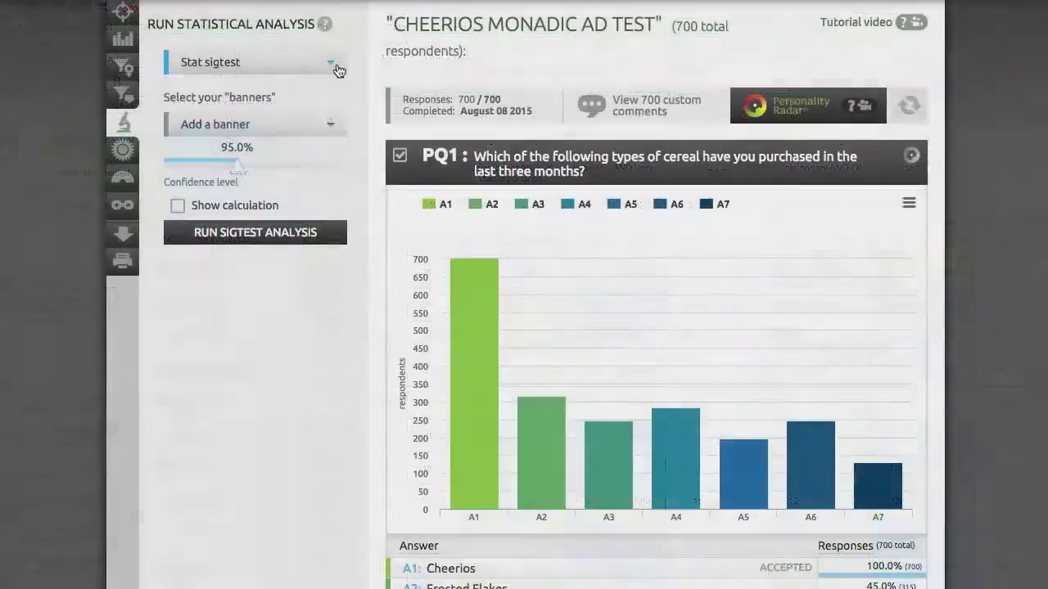
# Step: Set the analysis to Crosstab Report and start a custom banner
pyautogui.click(335, 69)
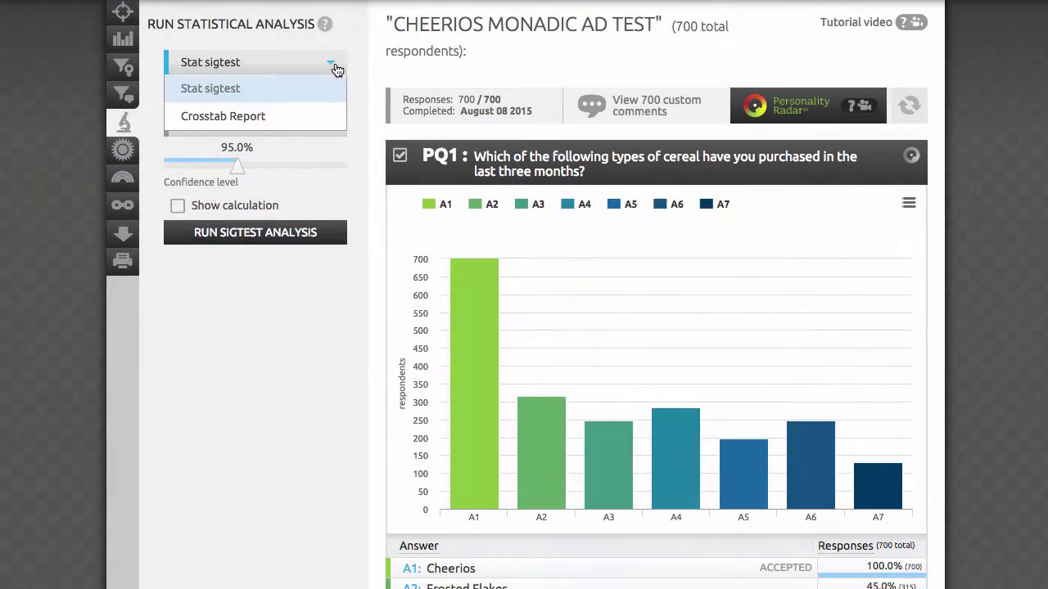
pyautogui.click(287, 119)
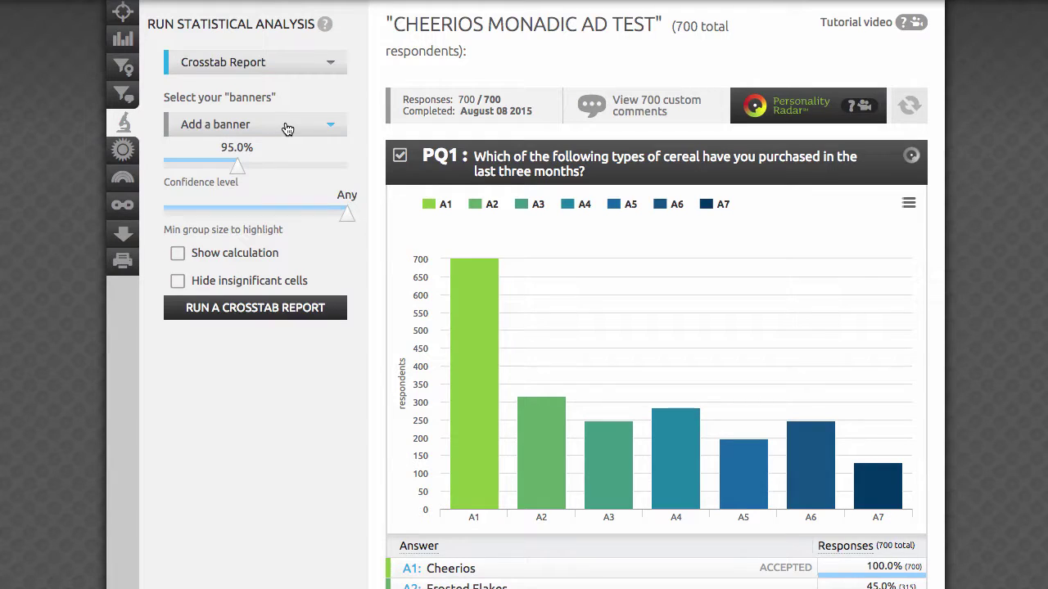
pyautogui.click(287, 128)
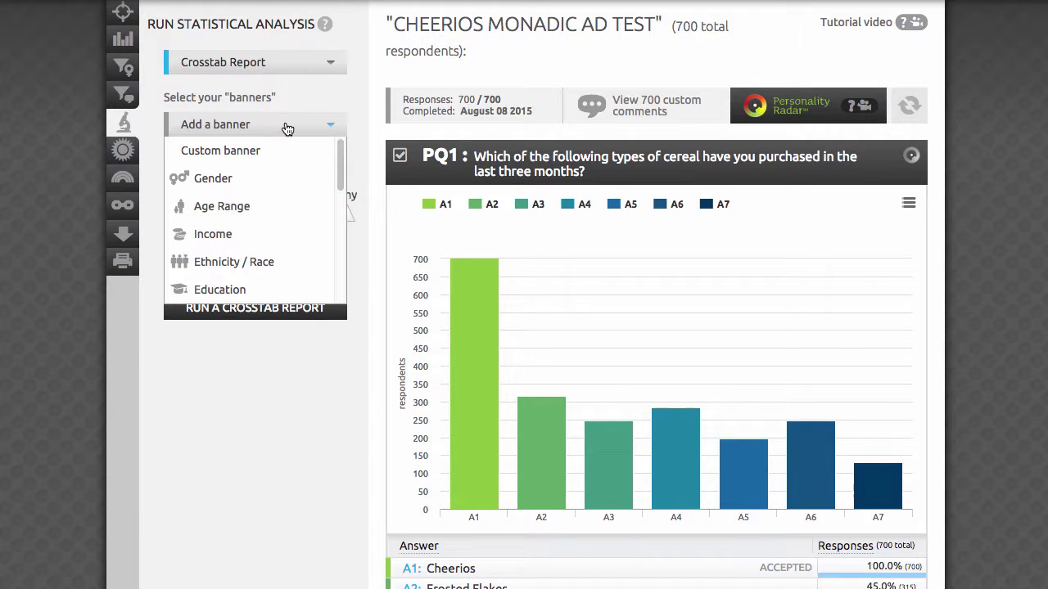
pyautogui.click(256, 153)
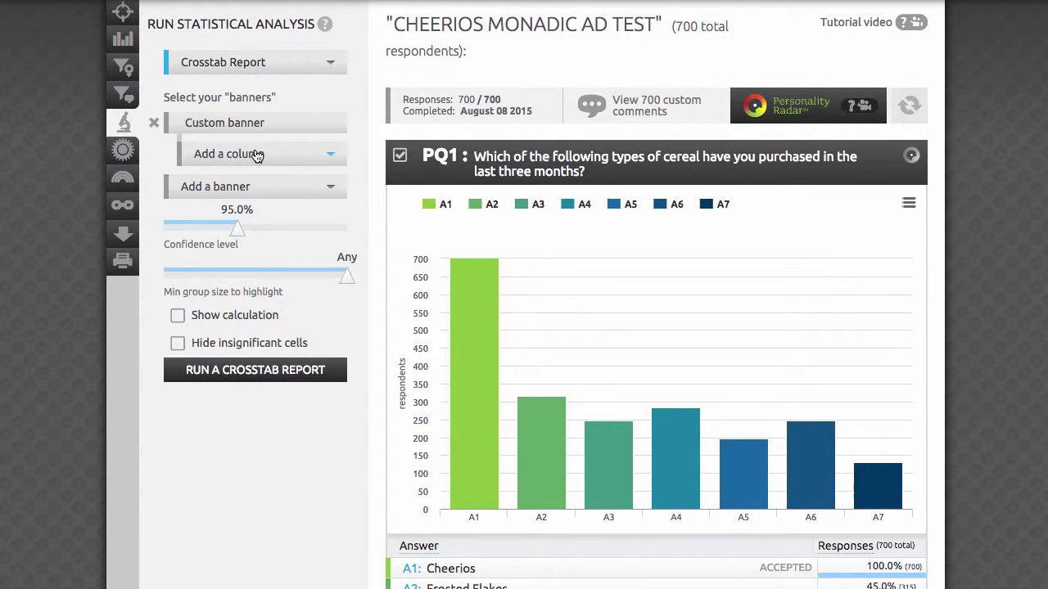
# Step: Add Q3: Ad Q (Viewed) as a column, removing the Q3 Not Viewed column
pyautogui.click(298, 158)
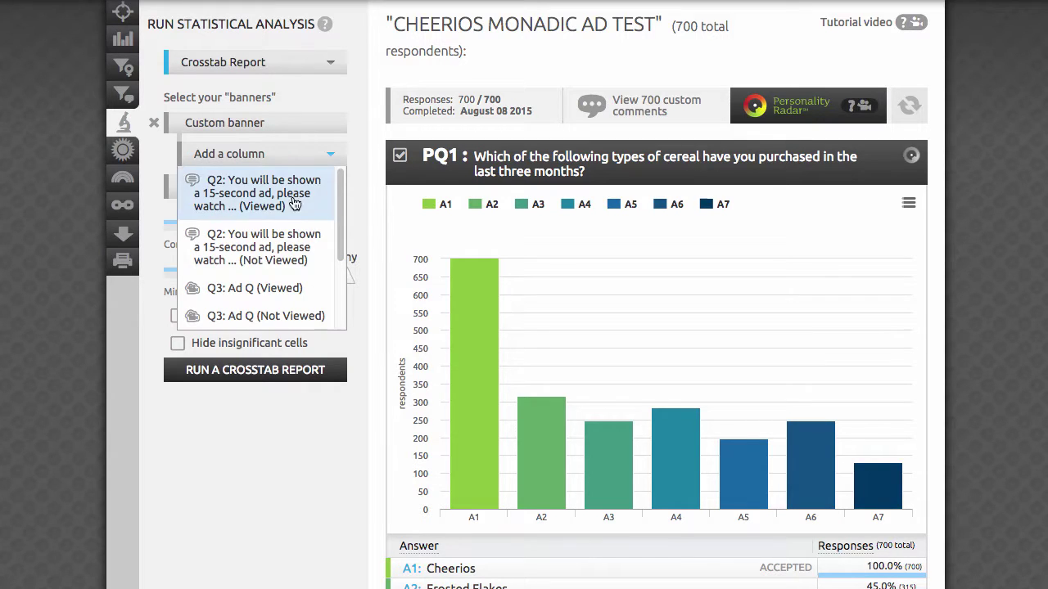
pyautogui.scroll(-1, 294, 245)
pyautogui.scroll(-1, 294, 250)
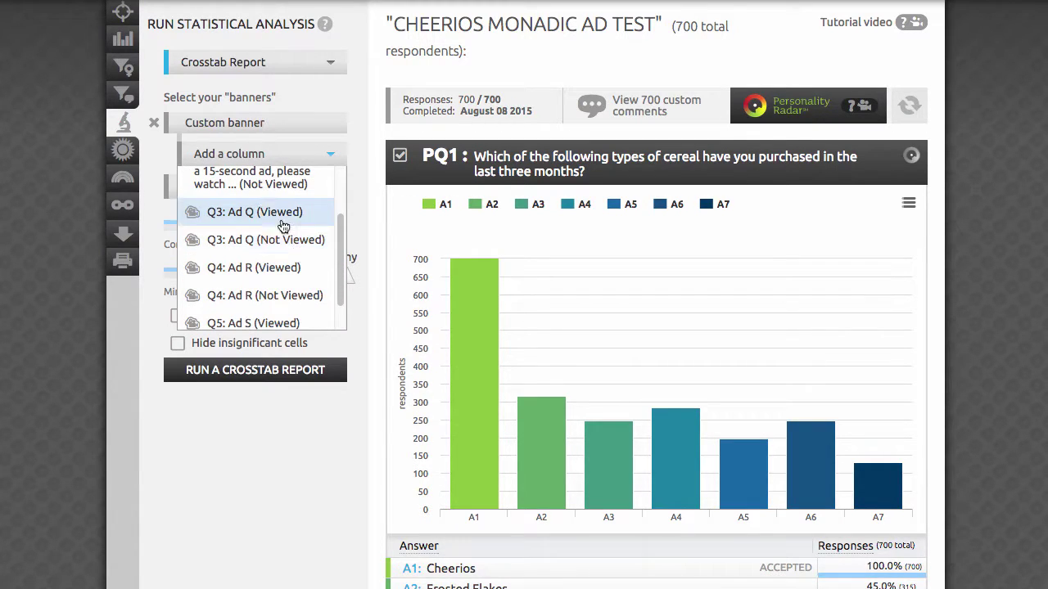
pyautogui.click(287, 210)
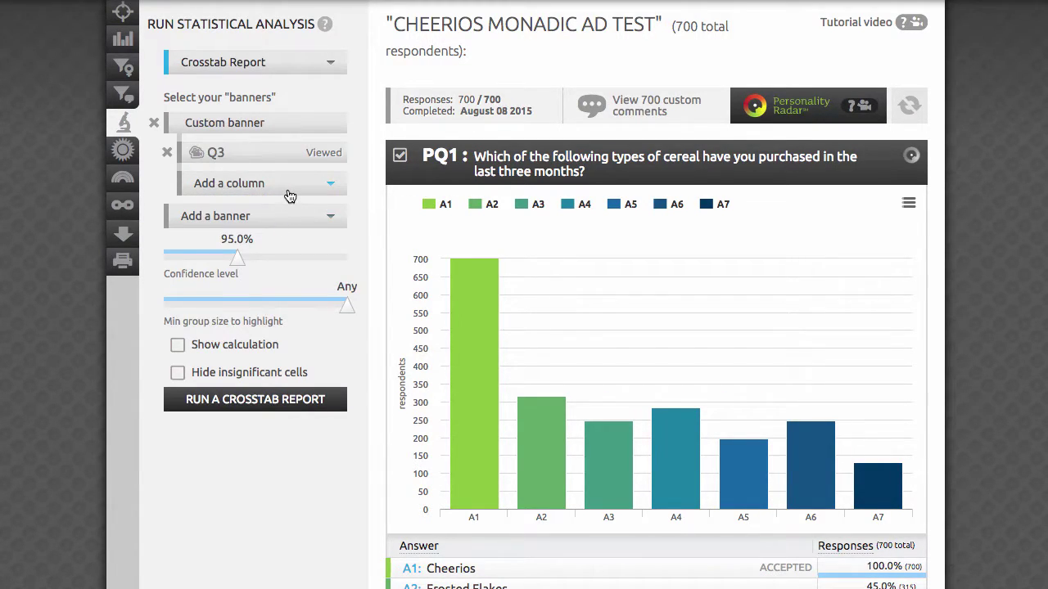
pyautogui.click(288, 190)
pyautogui.click(286, 240)
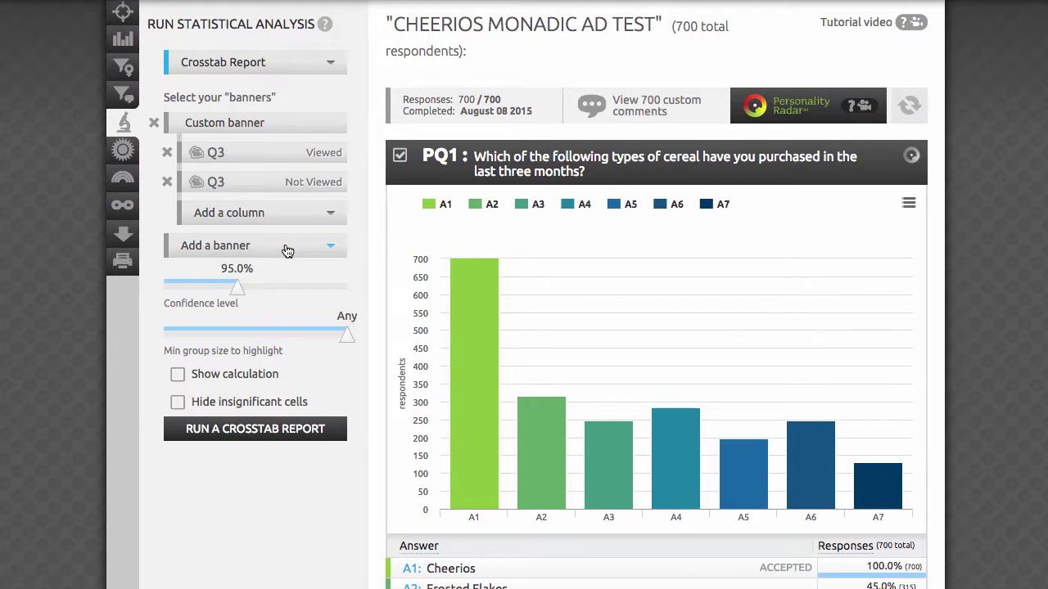
pyautogui.click(167, 182)
# Step: Add Q4: Ad R (Viewed) and Q5: Ad S (Viewed) as custom banner columns
pyautogui.click(329, 183)
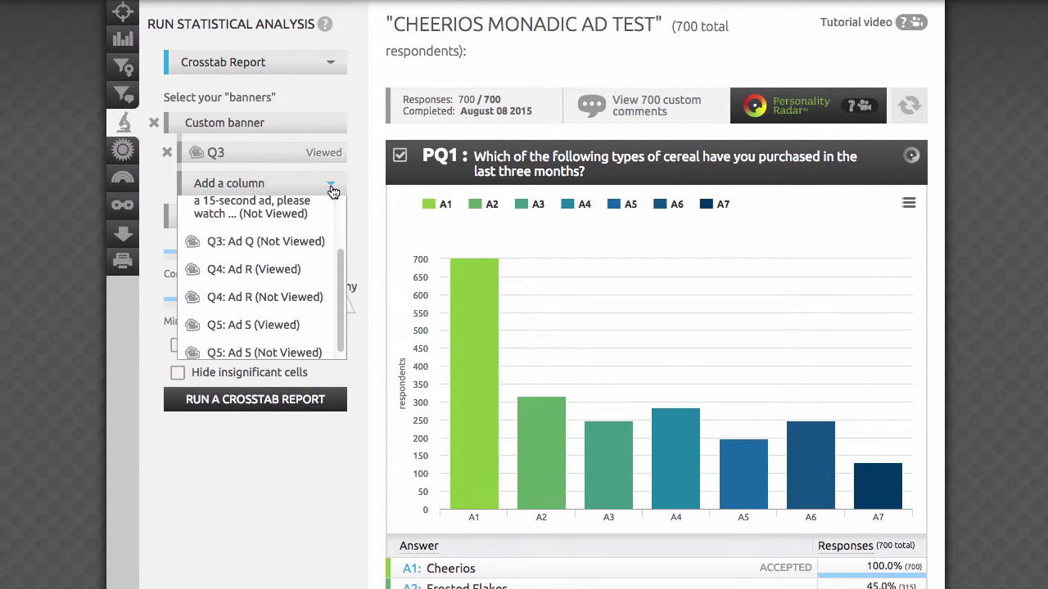
pyautogui.click(307, 277)
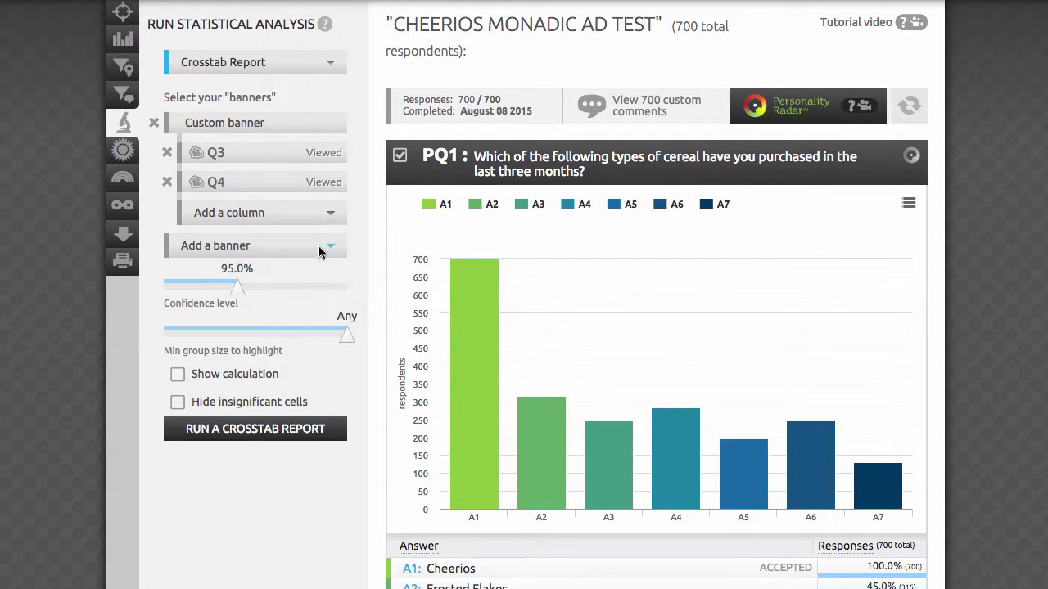
pyautogui.click(332, 217)
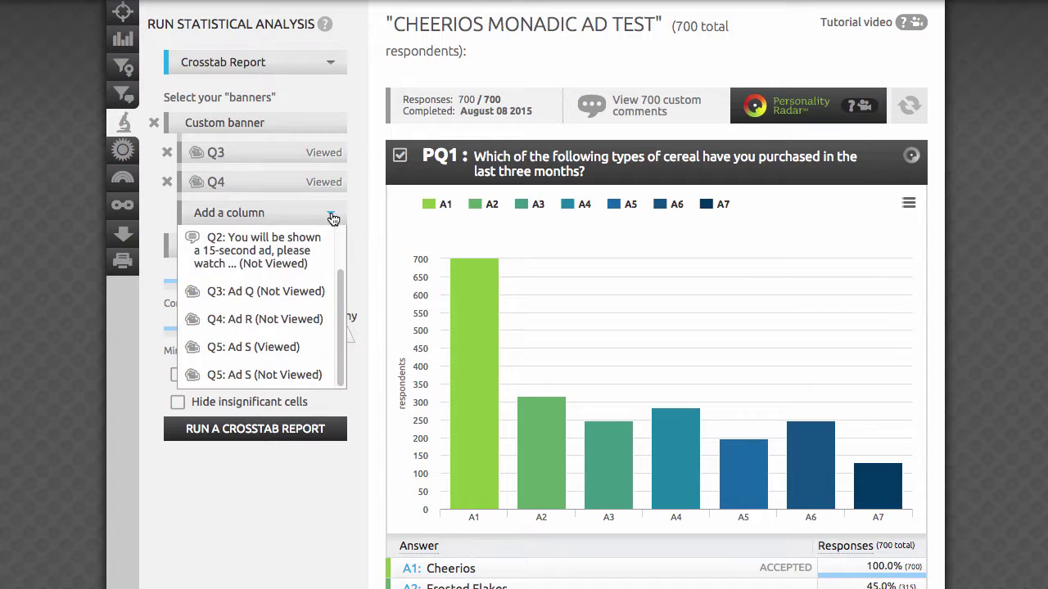
pyautogui.click(316, 347)
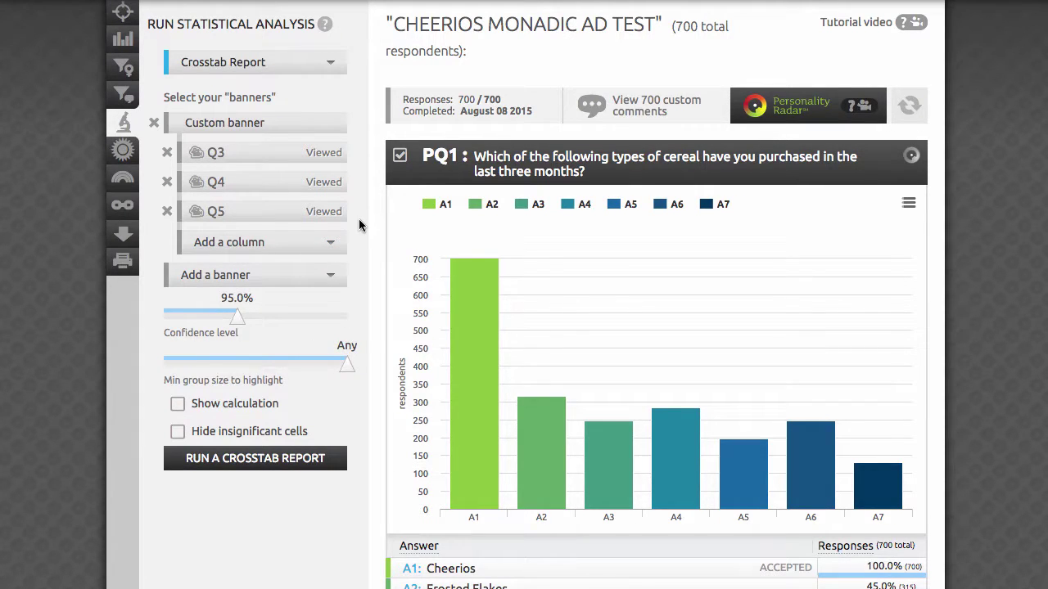